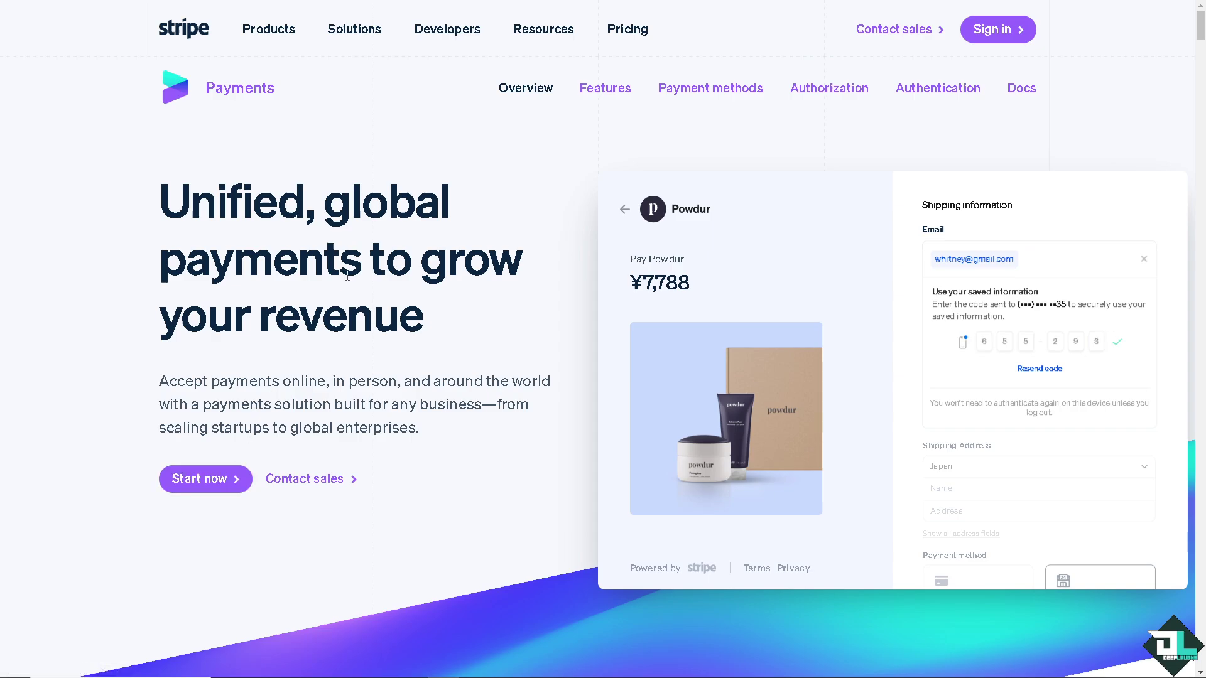
# Start the Stripe account signup and opt in to product-update emails.
pyautogui.click(211, 488)
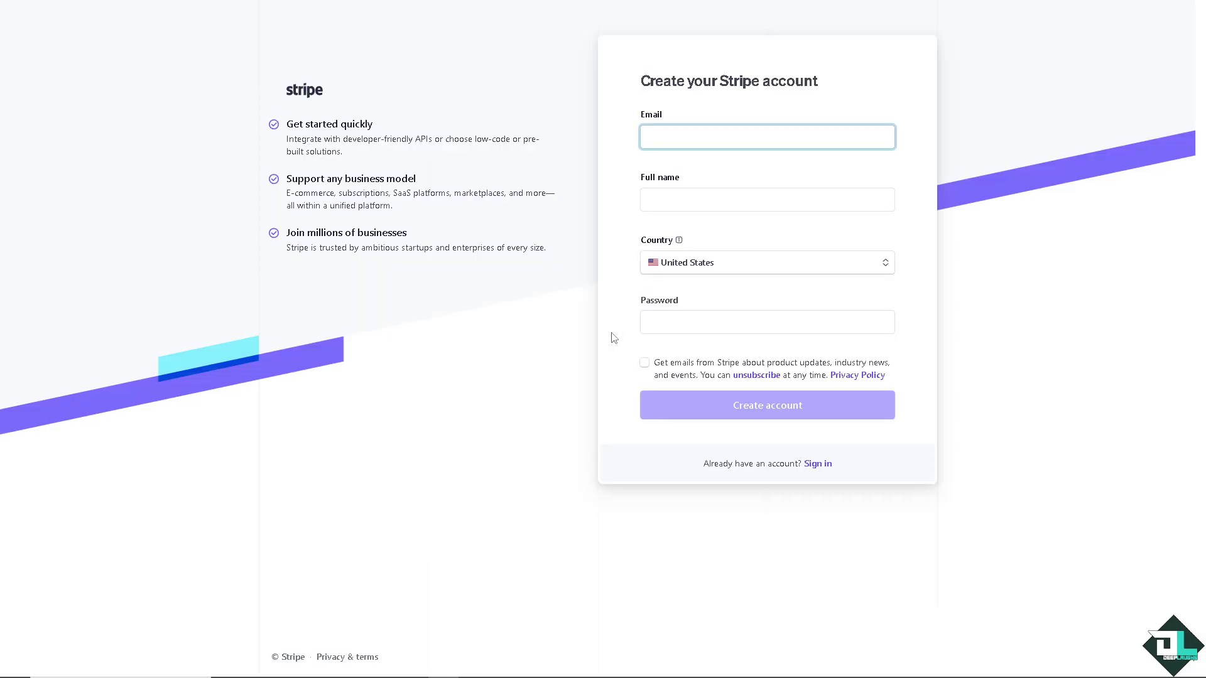
pyautogui.click(644, 363)
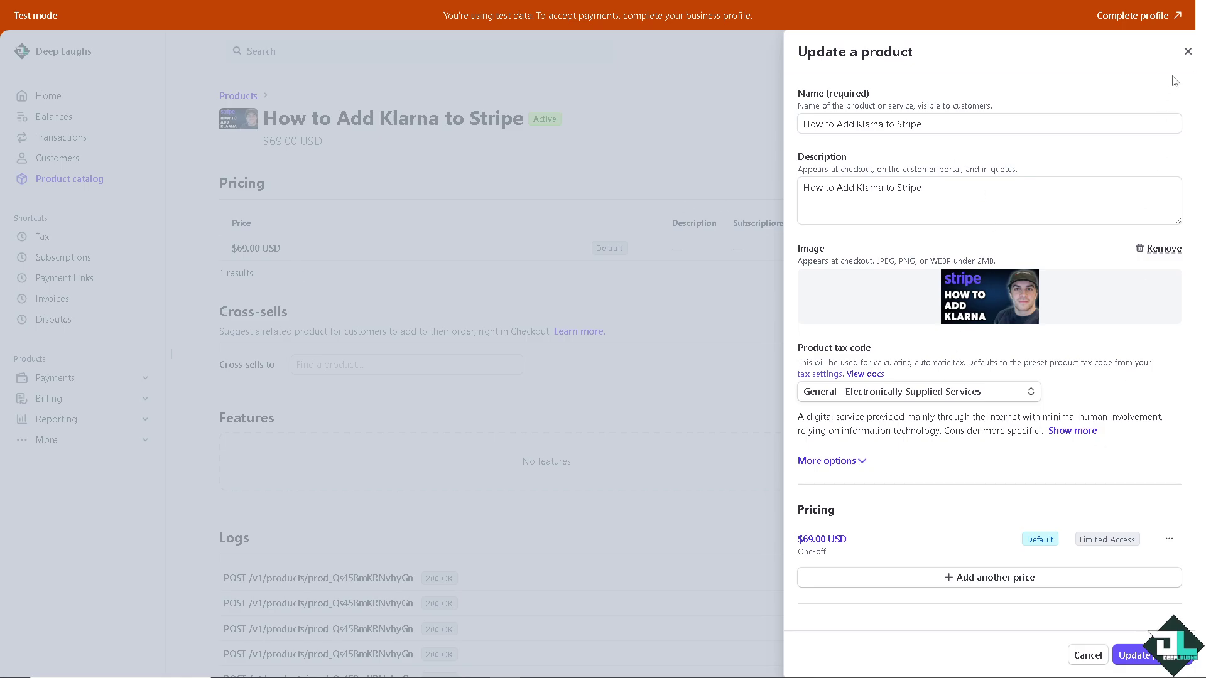
# Close the product panel and open Payments settings' Payment methods, scrolled to Buy now, pay later.
pyautogui.click(546, 88)
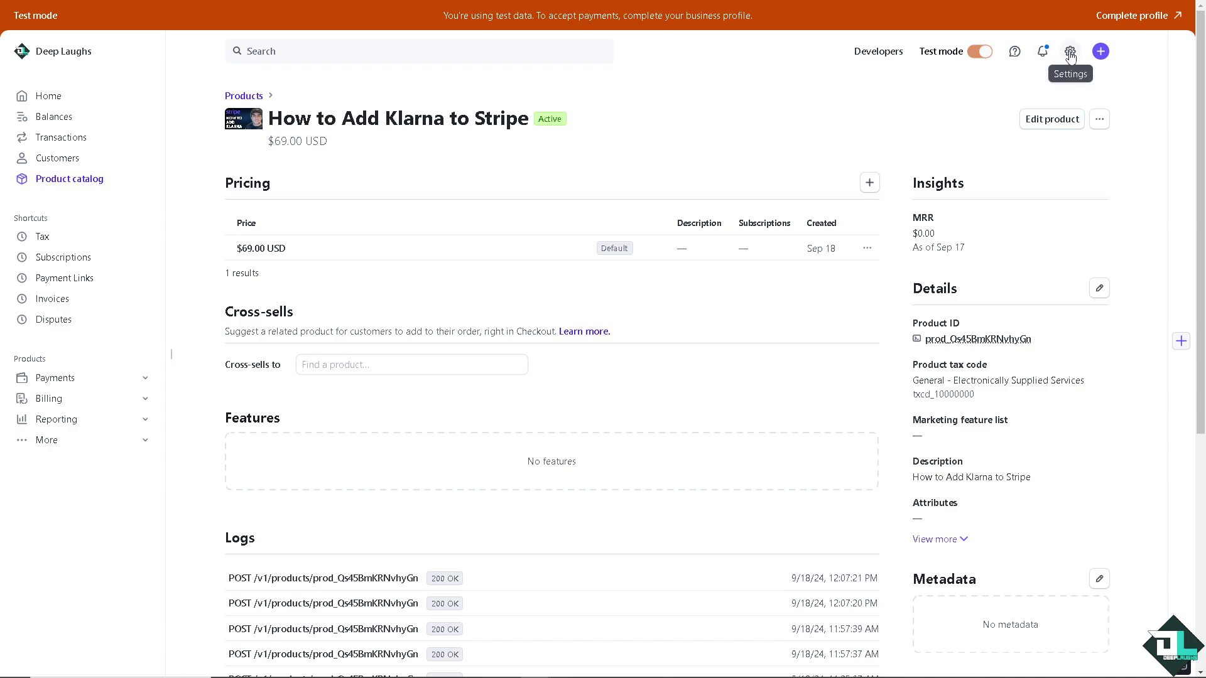
pyautogui.click(1070, 52)
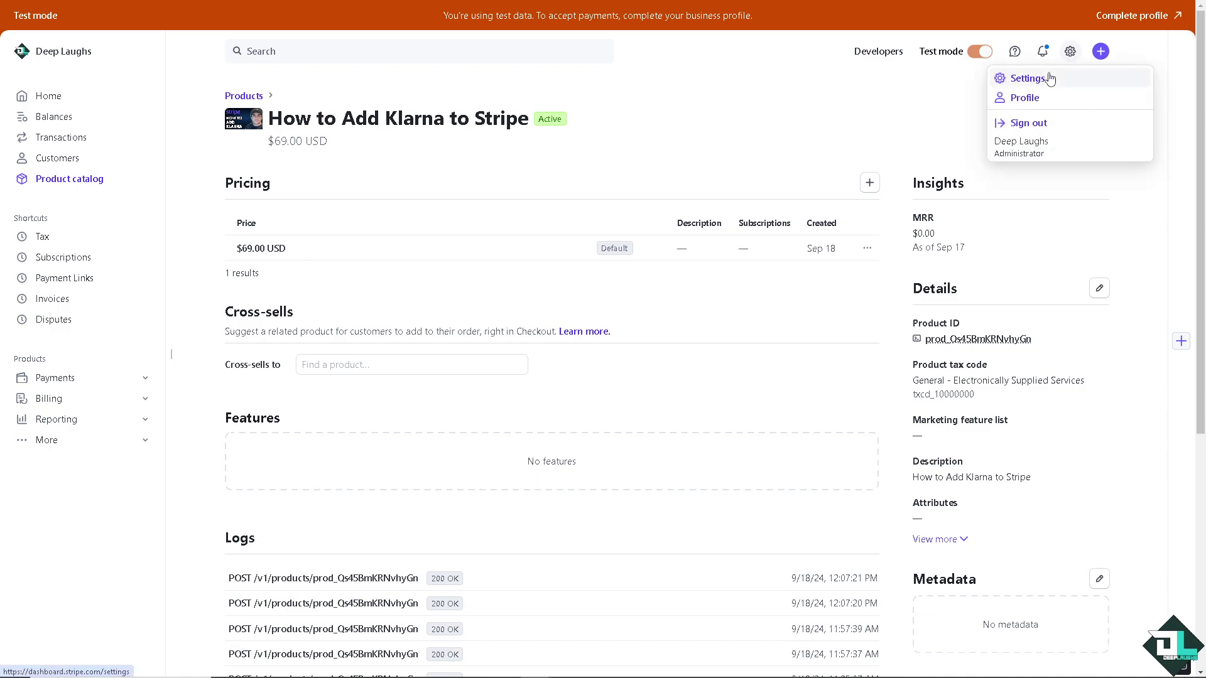
pyautogui.click(1028, 79)
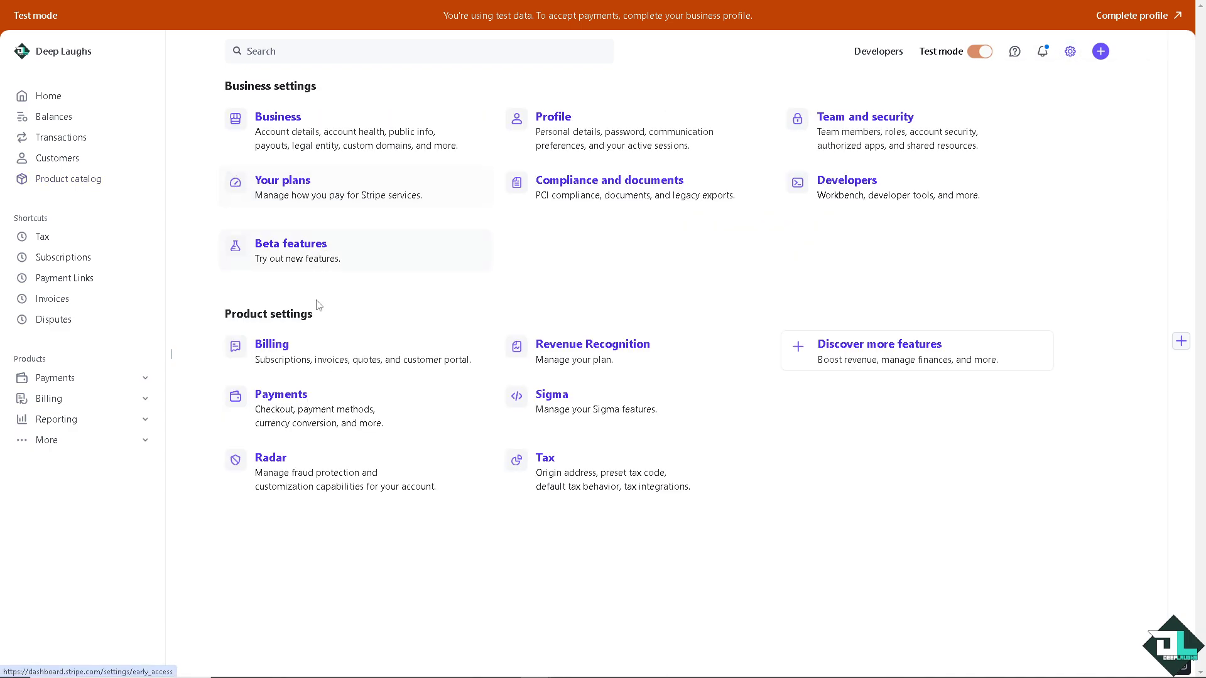
pyautogui.click(296, 400)
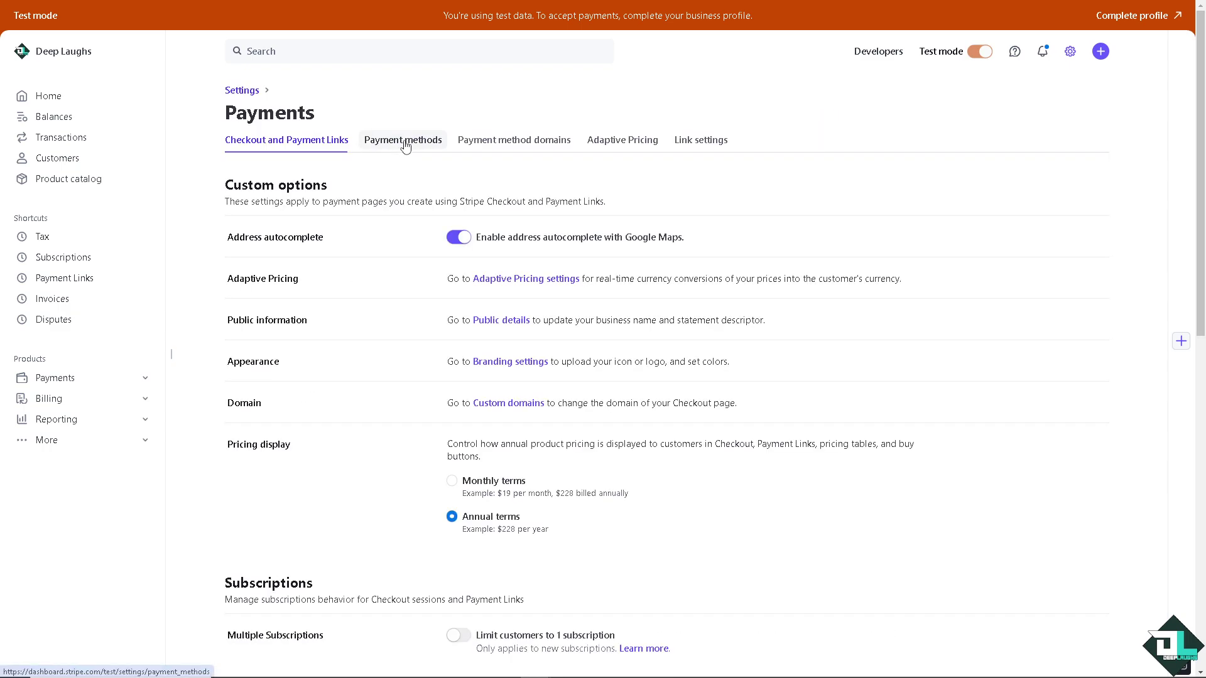
pyautogui.click(404, 143)
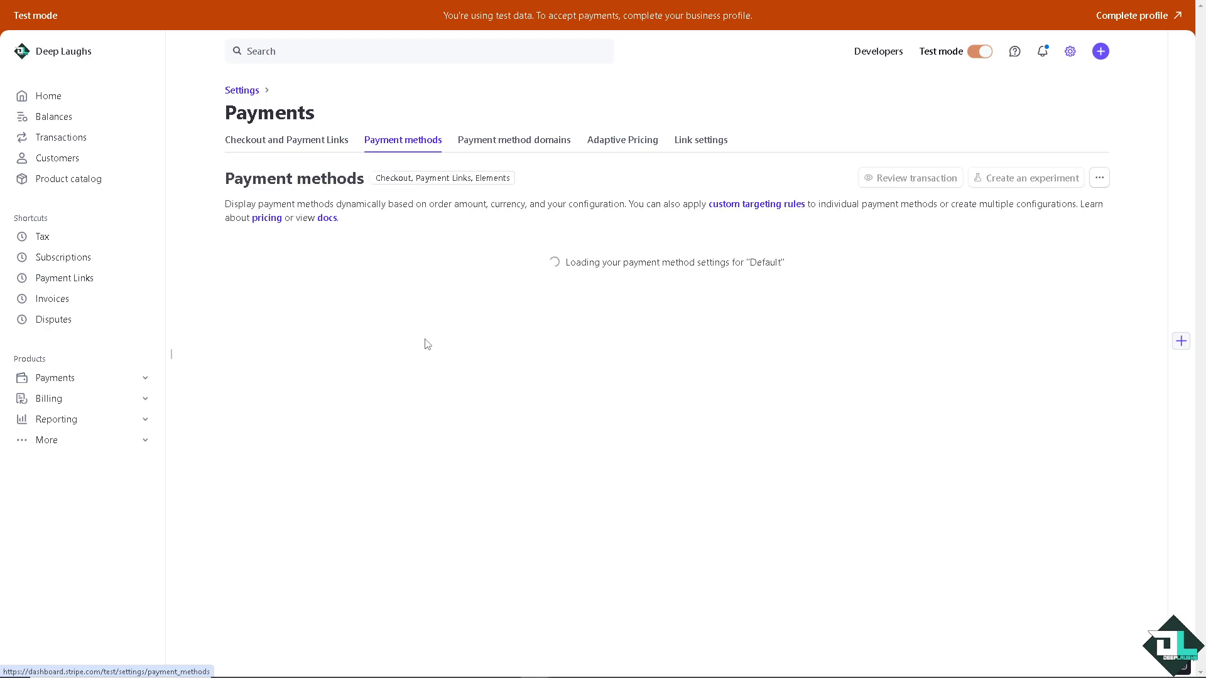
pyautogui.scroll(-9, 424, 365)
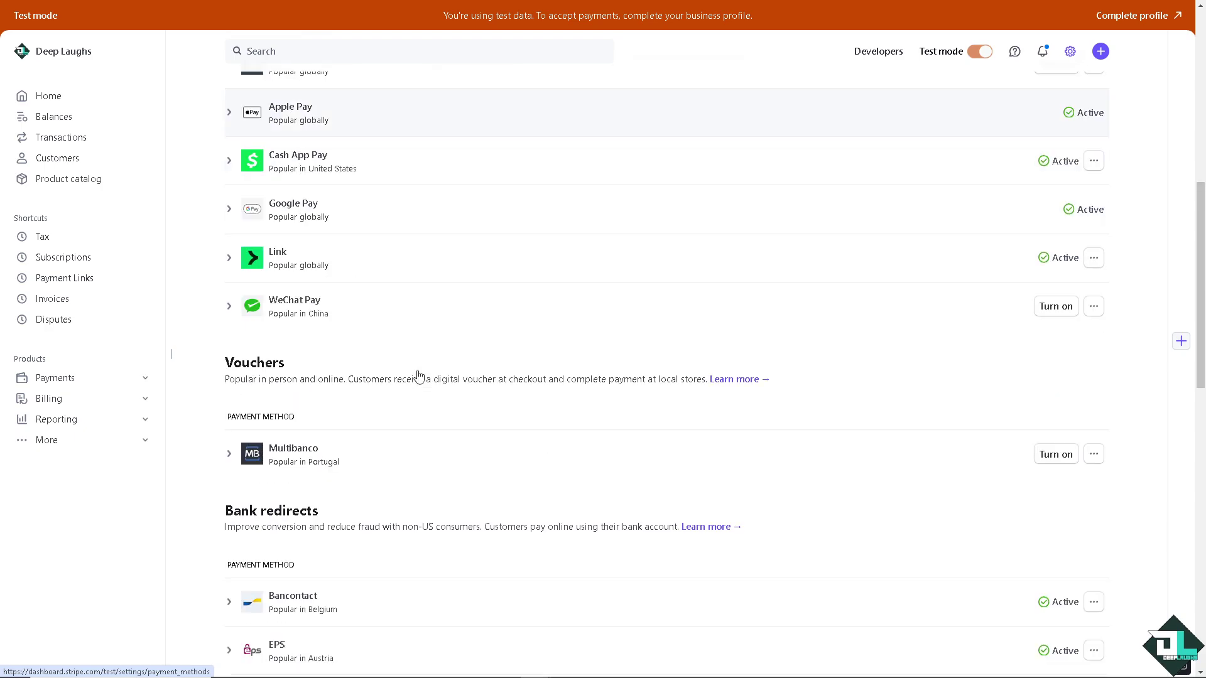
pyautogui.scroll(-4, 419, 375)
pyautogui.scroll(-5, 419, 374)
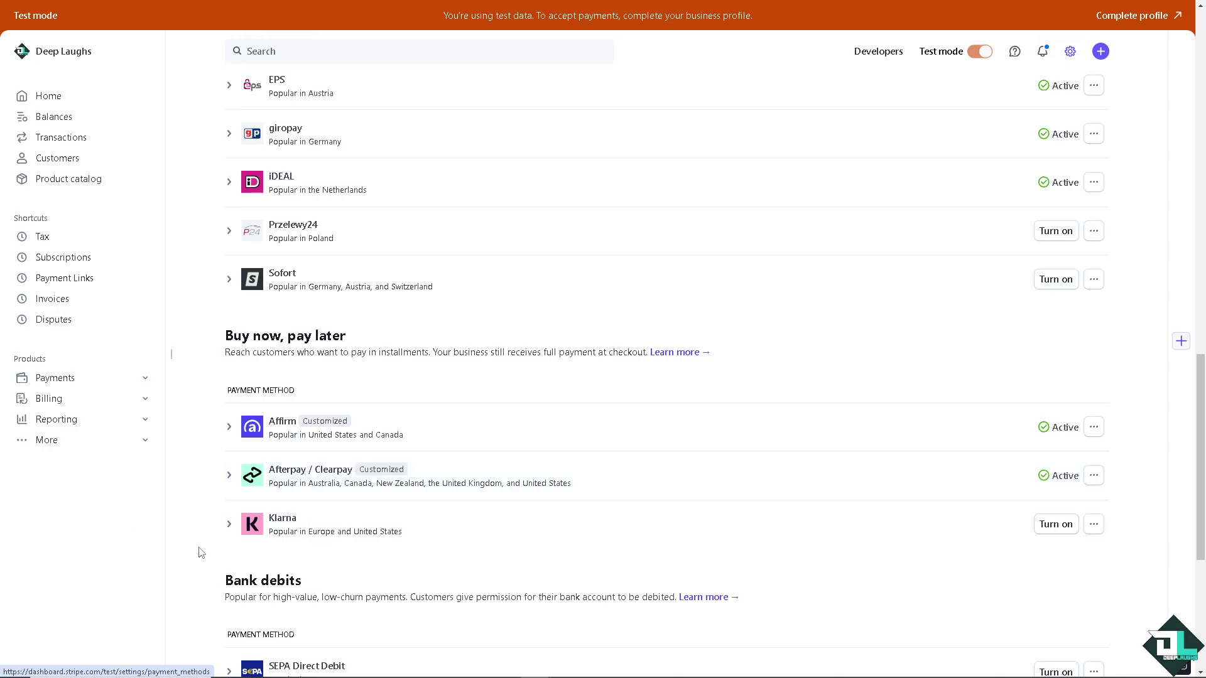
# Expand the Klarna row and turn Klarna on.
pyautogui.click(943, 532)
pyautogui.scroll(-2, 950, 521)
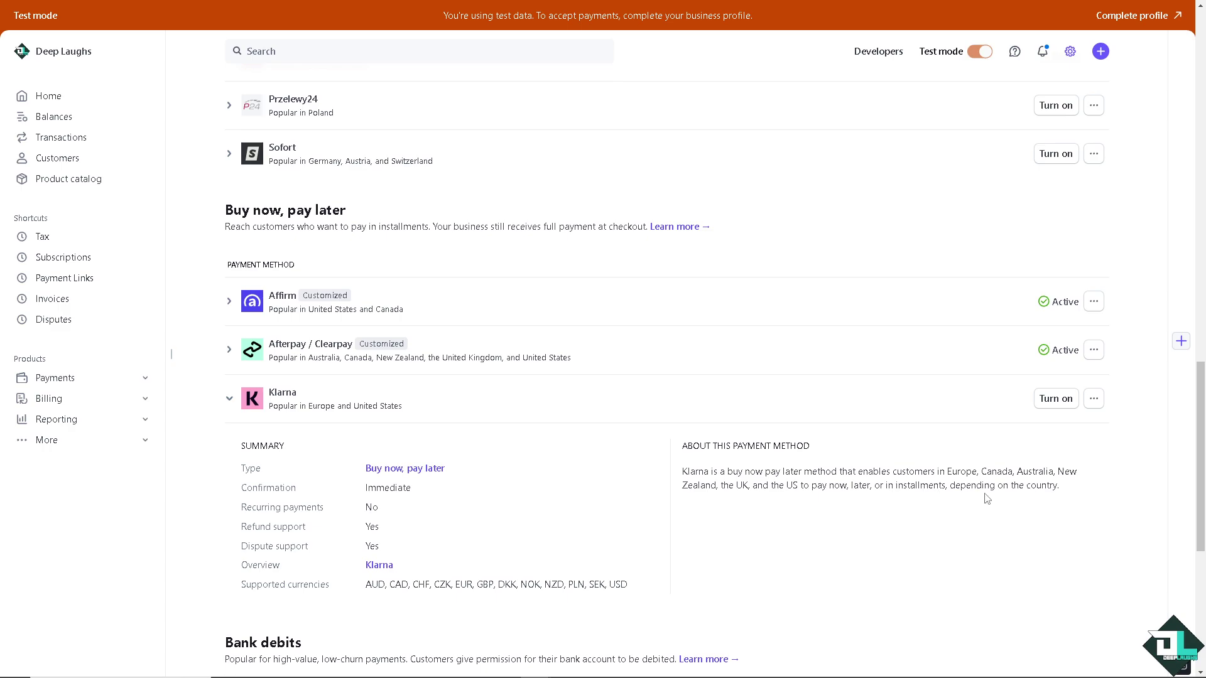
pyautogui.click(1057, 404)
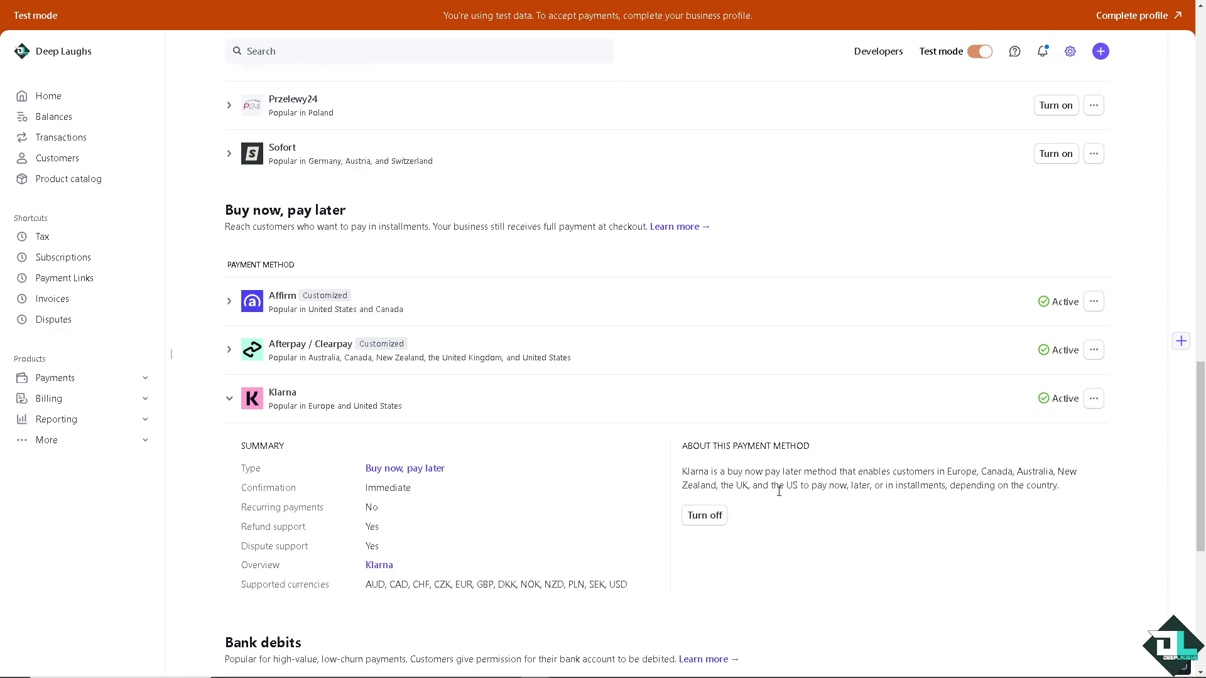
# In Klarna's custom rules, set Transaction amounts to 69 minimum and 69,000 maximum.
pyautogui.click(1094, 400)
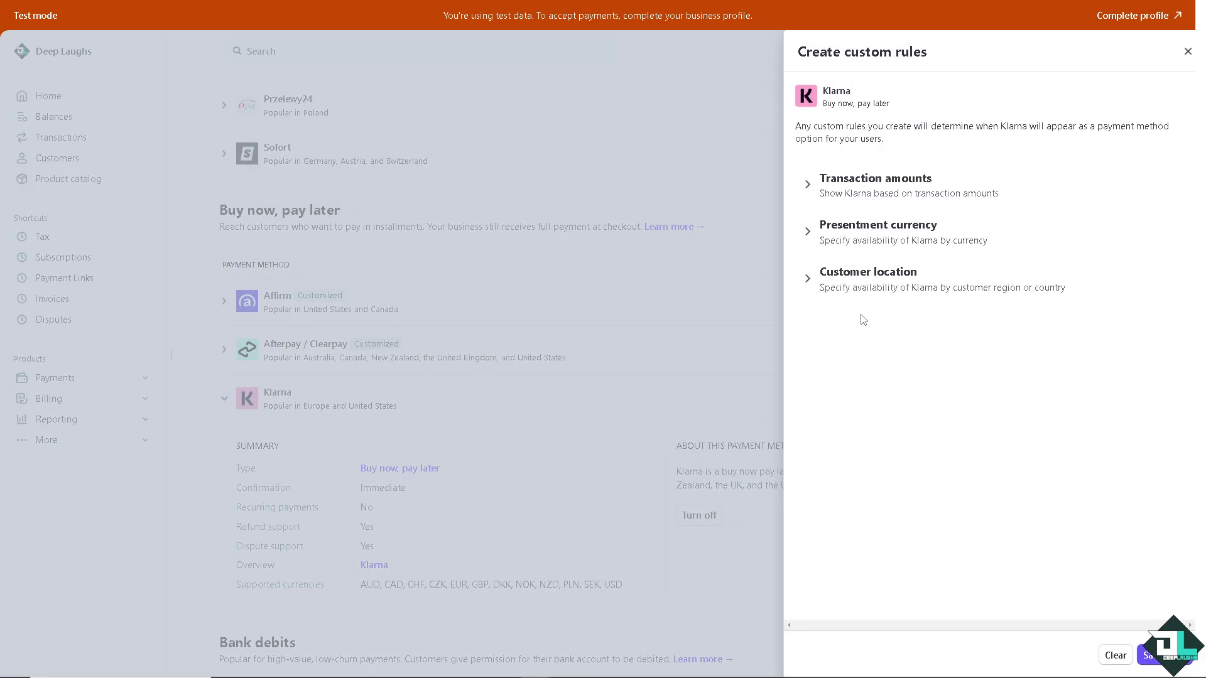
pyautogui.click(806, 184)
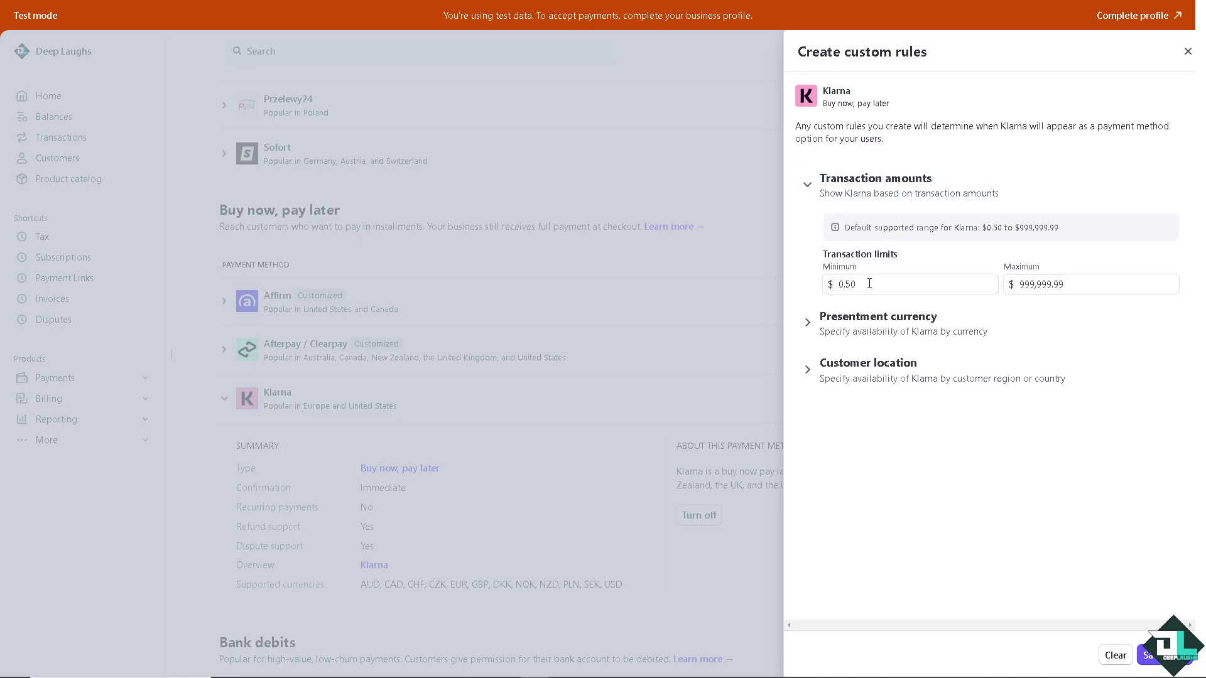
pyautogui.moveTo(866, 282); pyautogui.dragTo(833, 284)
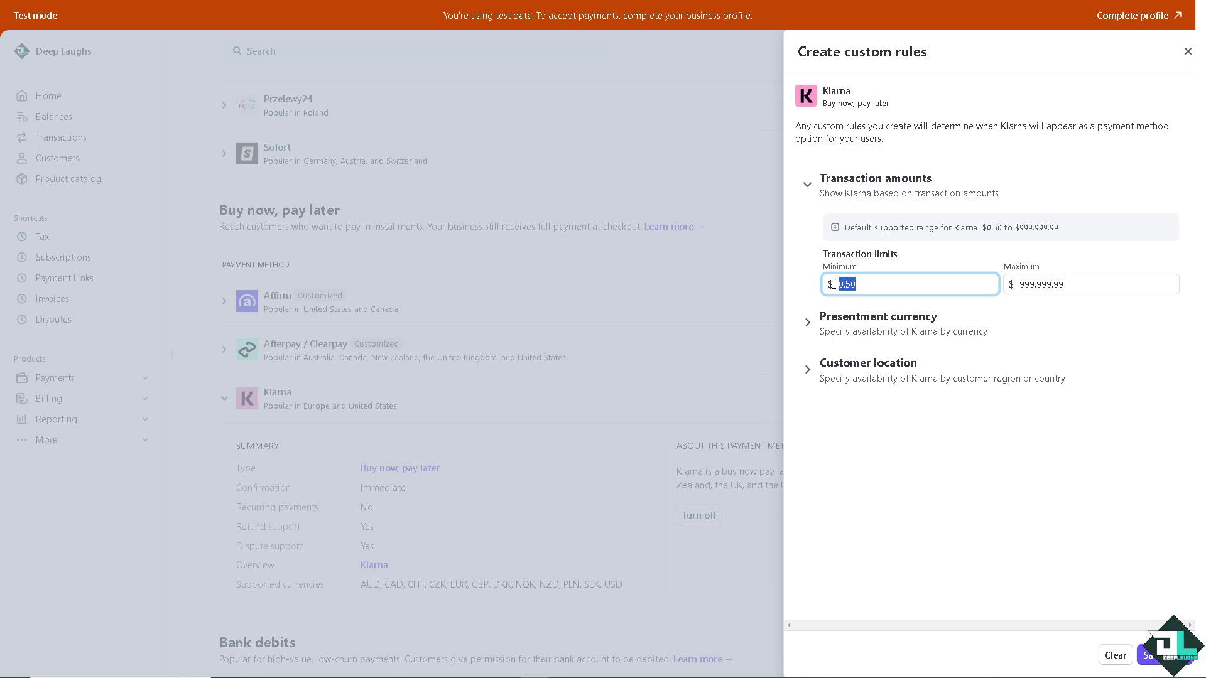
pyautogui.write('69.')
pyautogui.moveTo(1076, 283); pyautogui.dragTo(1006, 288)
pyautogui.click(1030, 284)
pyautogui.write('6')
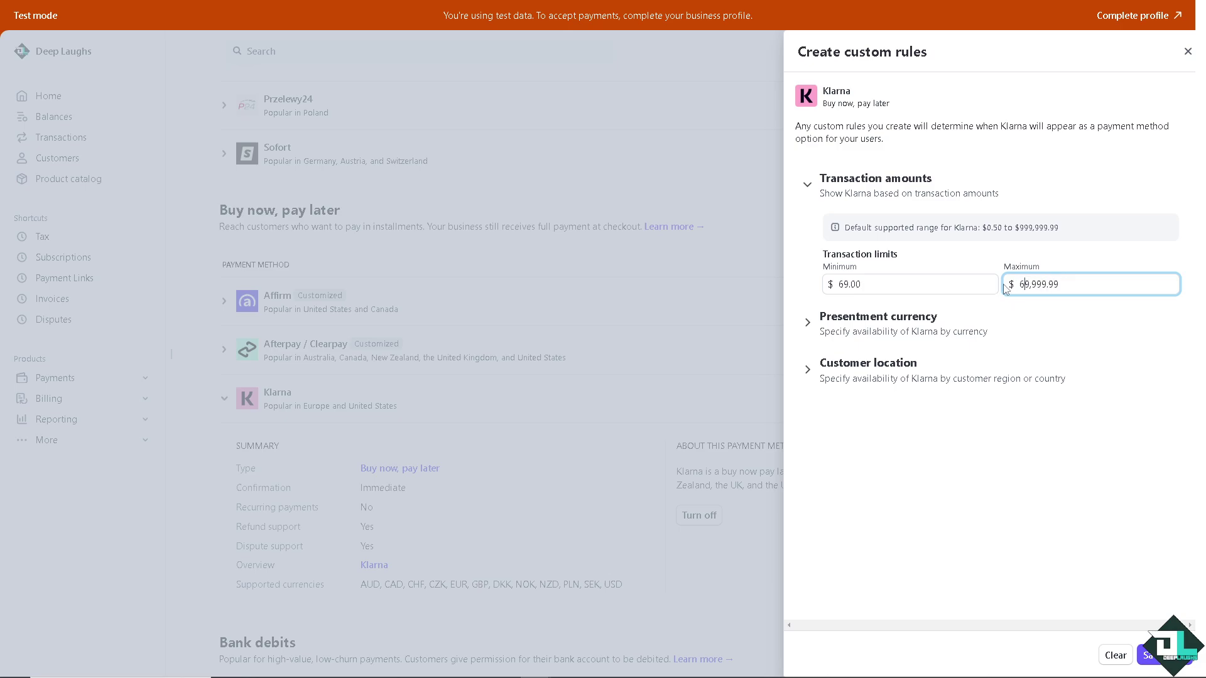
pyautogui.moveTo(1034, 288); pyautogui.dragTo(1122, 287)
pyautogui.write('0,000,00')
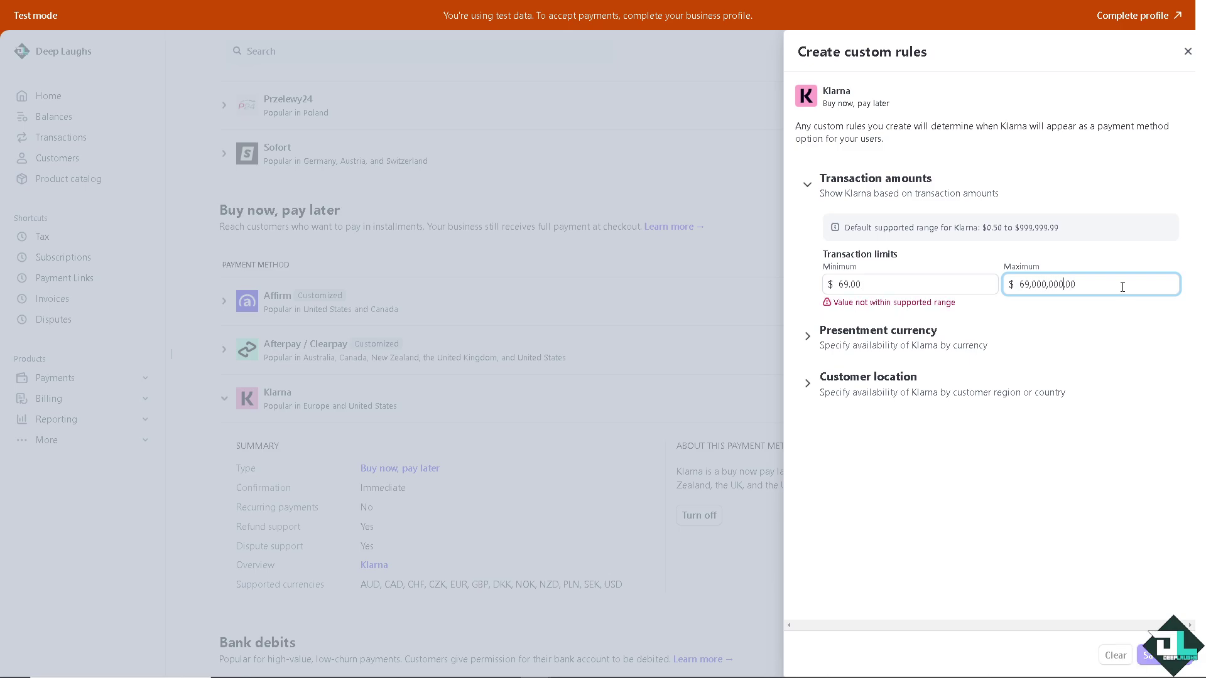
pyautogui.write('0')
pyautogui.press('BackSpace')
pyautogui.press('BackSpace')
pyautogui.press('BackSpace')
pyautogui.press('BackSpace')
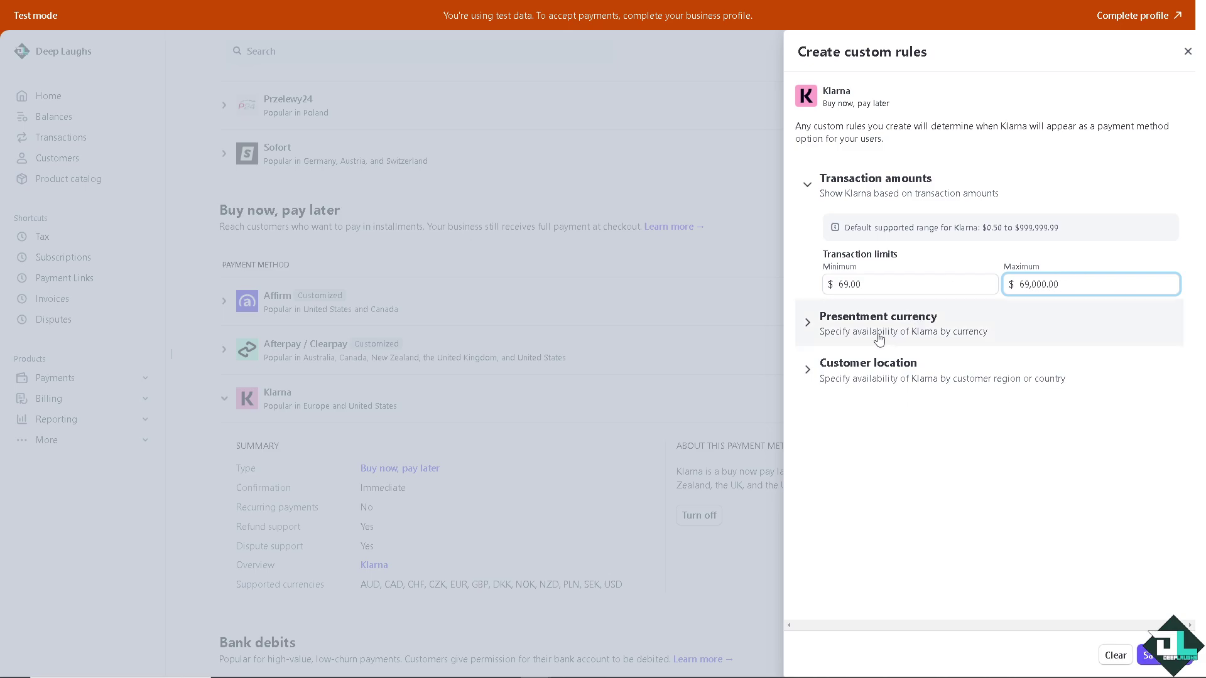
# Review the USD currency rule and keep customer locations to the United States and Puerto Rico.
pyautogui.click(832, 332)
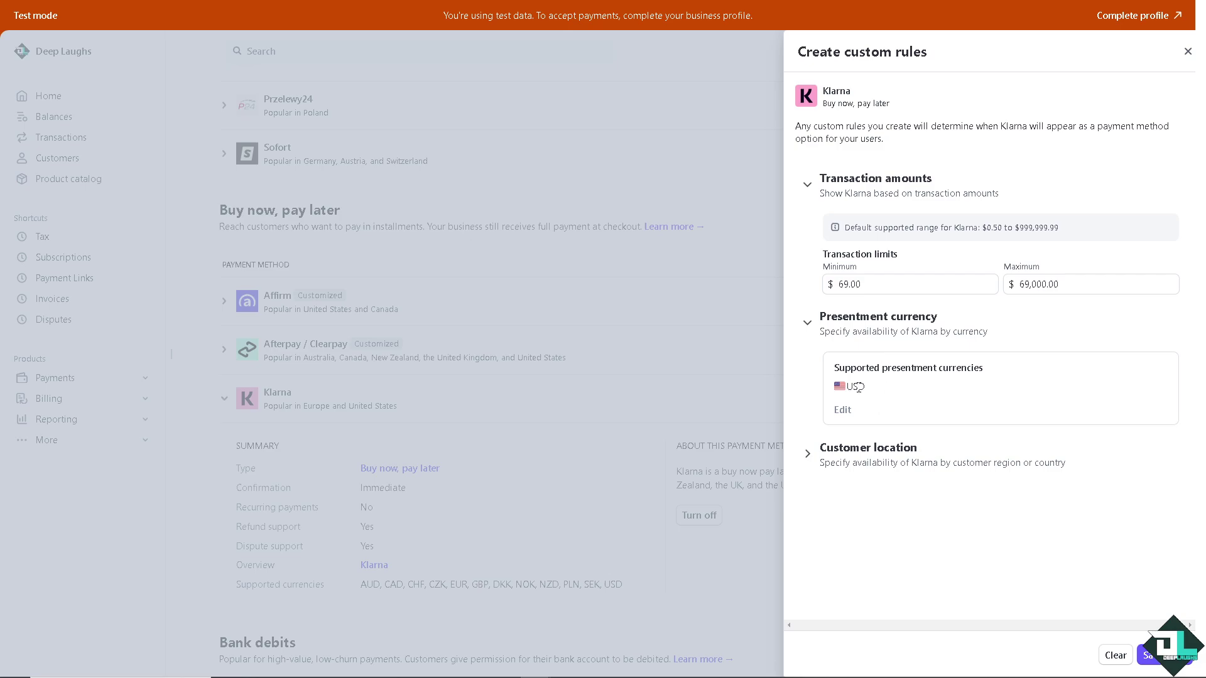
pyautogui.moveTo(846, 418)
pyautogui.click(820, 465)
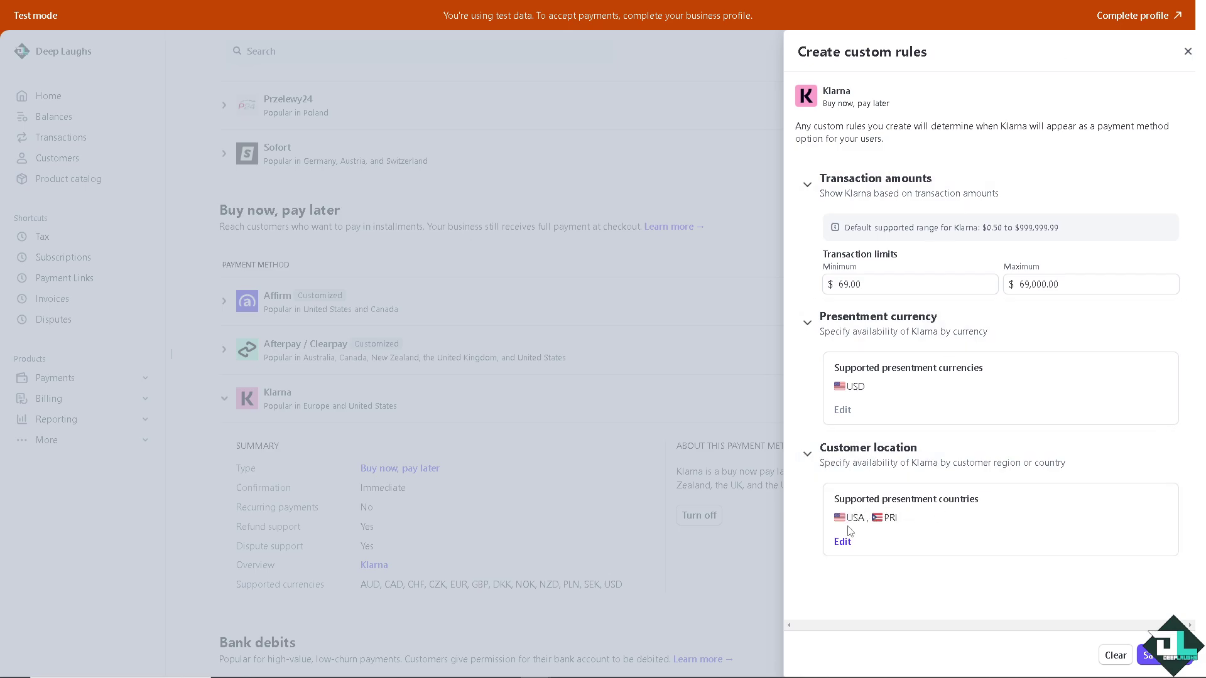
pyautogui.click(842, 542)
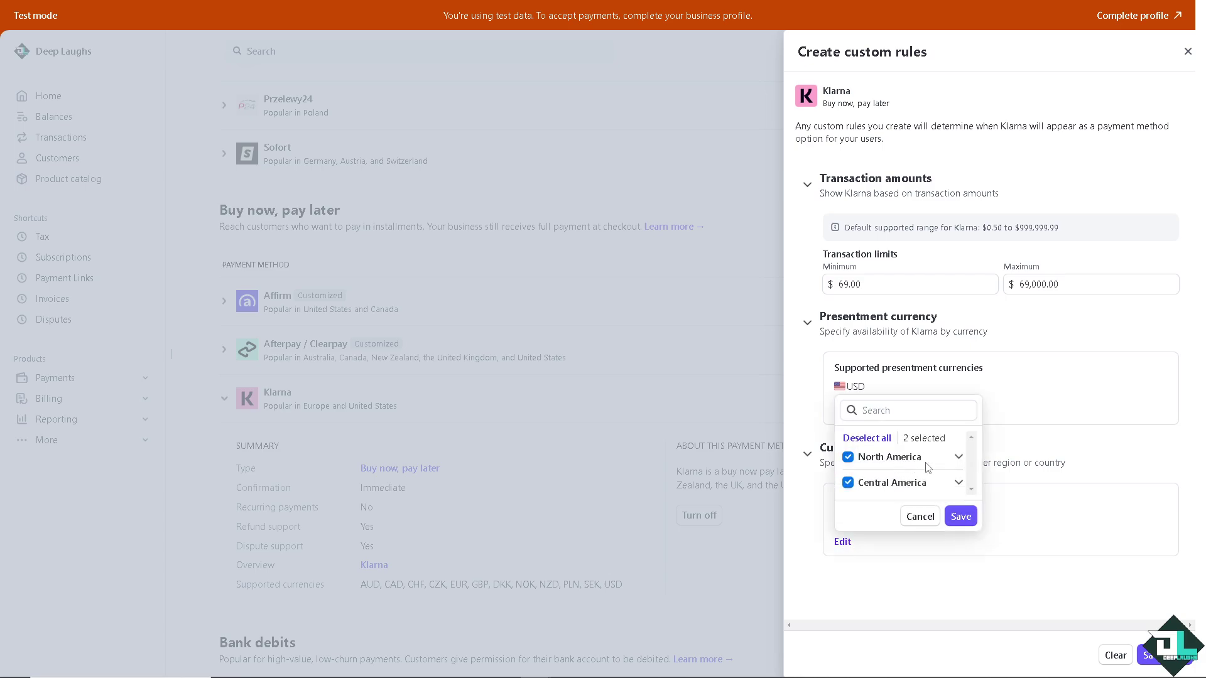
pyautogui.click(958, 459)
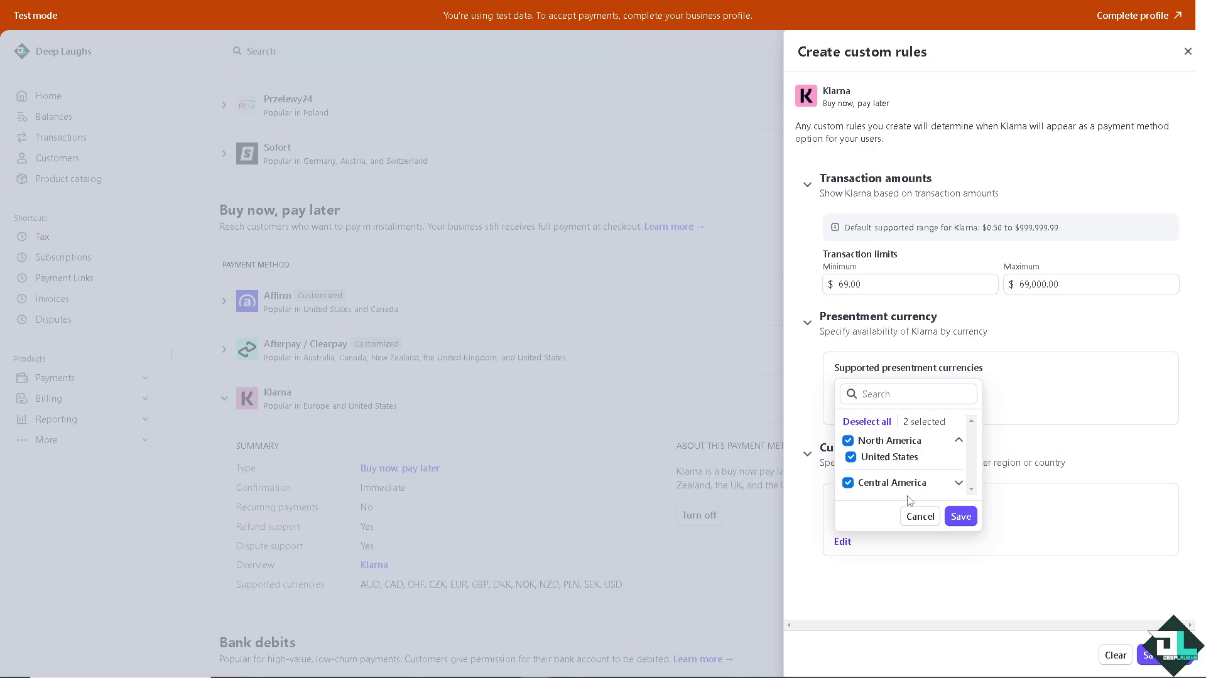
pyautogui.click(958, 485)
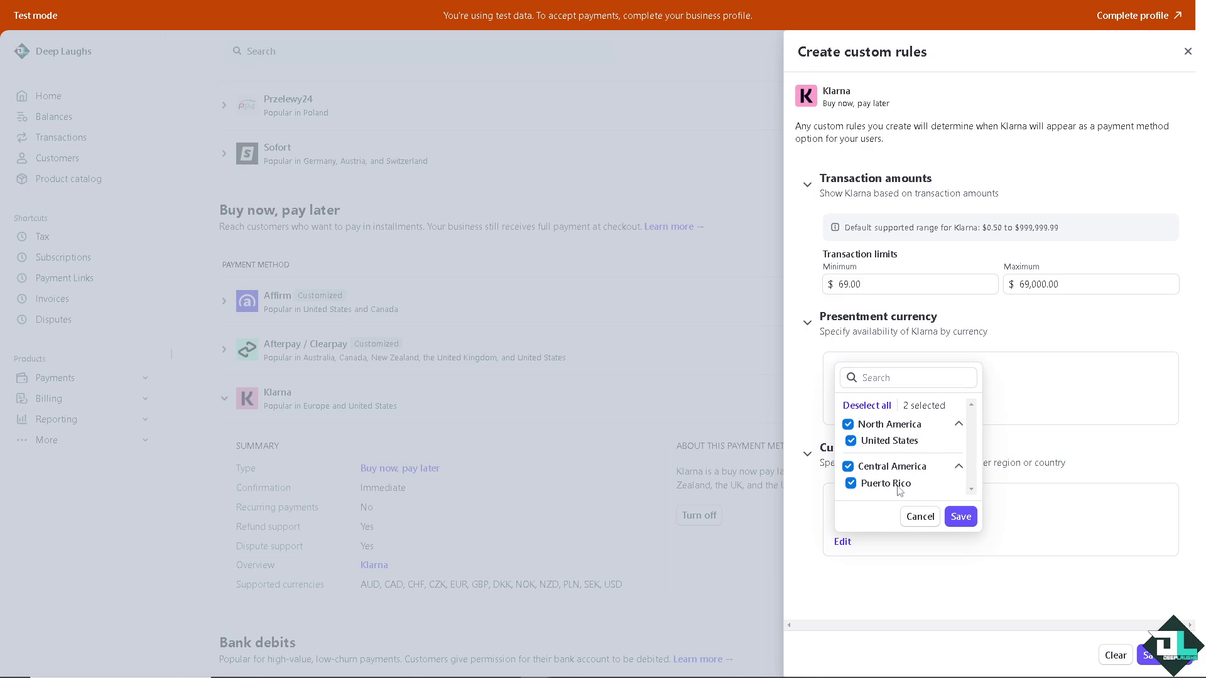
pyautogui.click(962, 518)
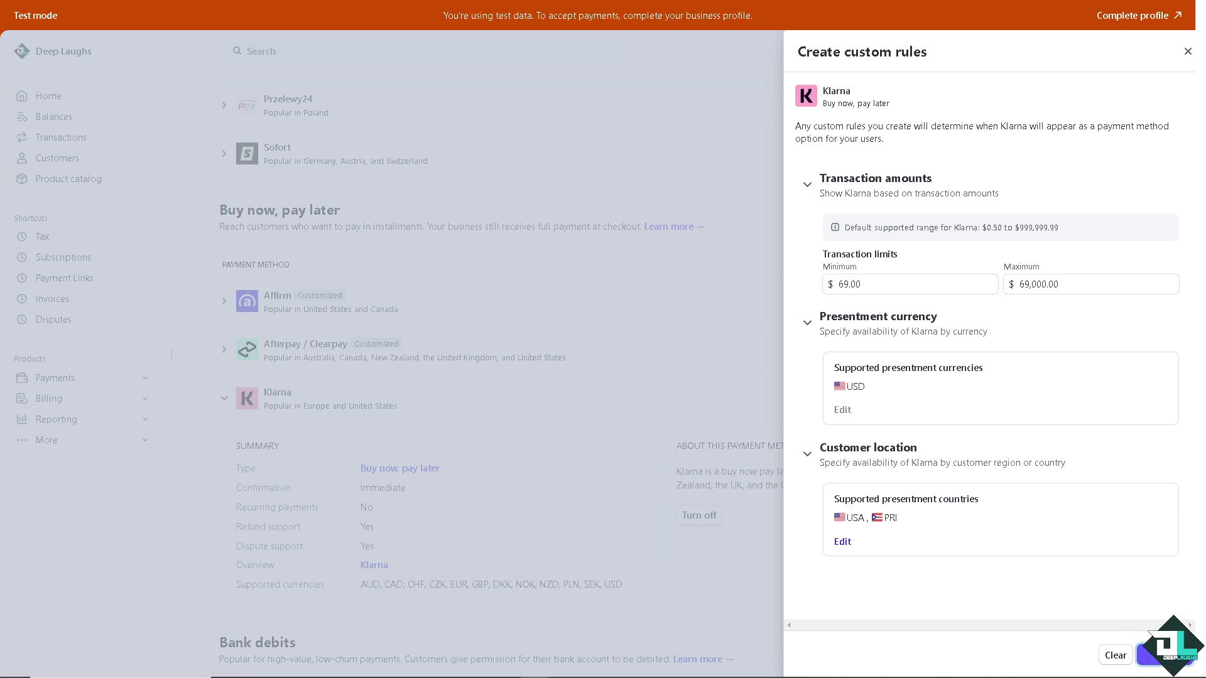
# Save Klarna's amount, currency and location custom rules.
pyautogui.click(1159, 655)
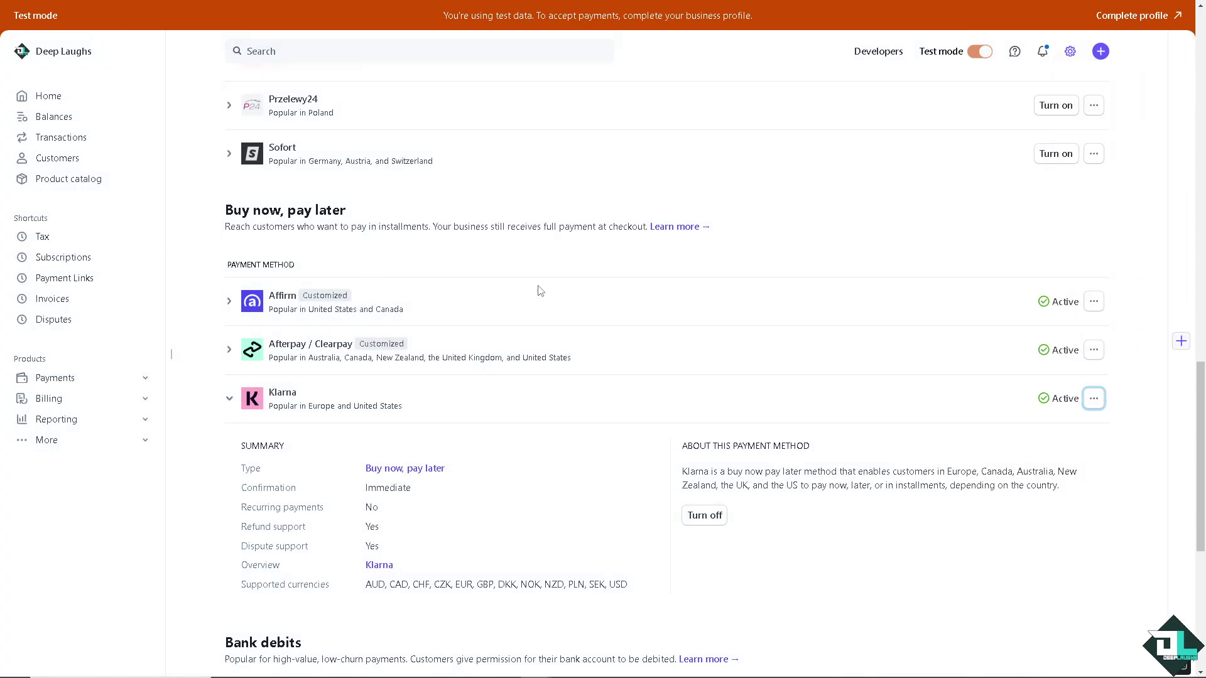